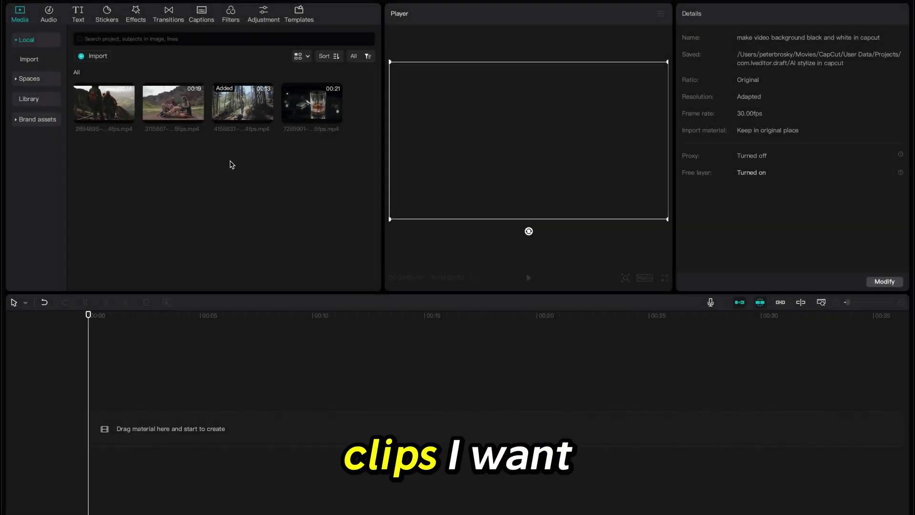
Place the hiking clip and a whiskey clip trimmed at about 15 s on the timeline, then select the hiking clip.
drag(251, 95, 119, 414)
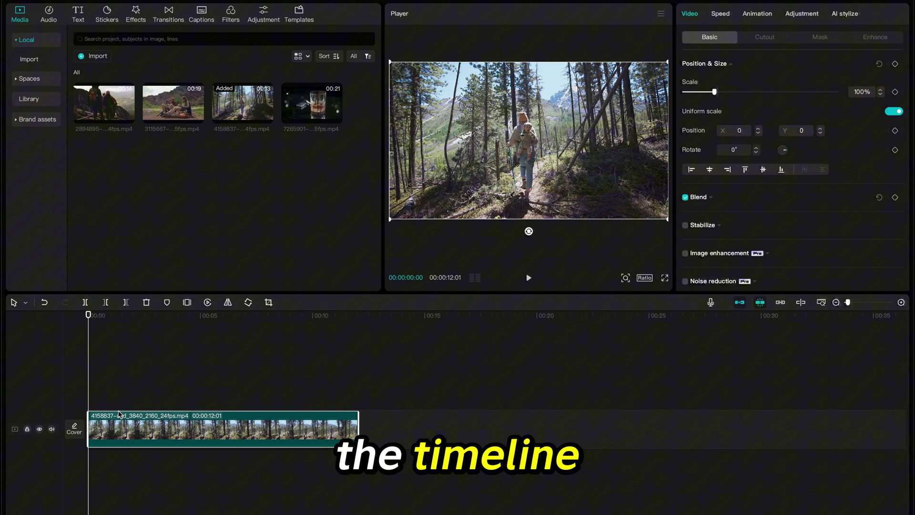
drag(315, 94, 376, 429)
drag(373, 316, 428, 318)
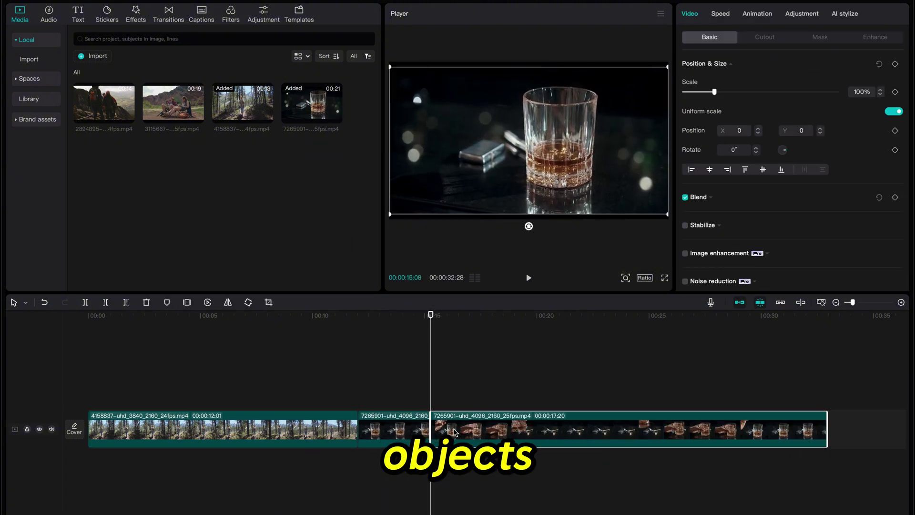
key(Delete)
drag(256, 324, 125, 321)
click(160, 442)
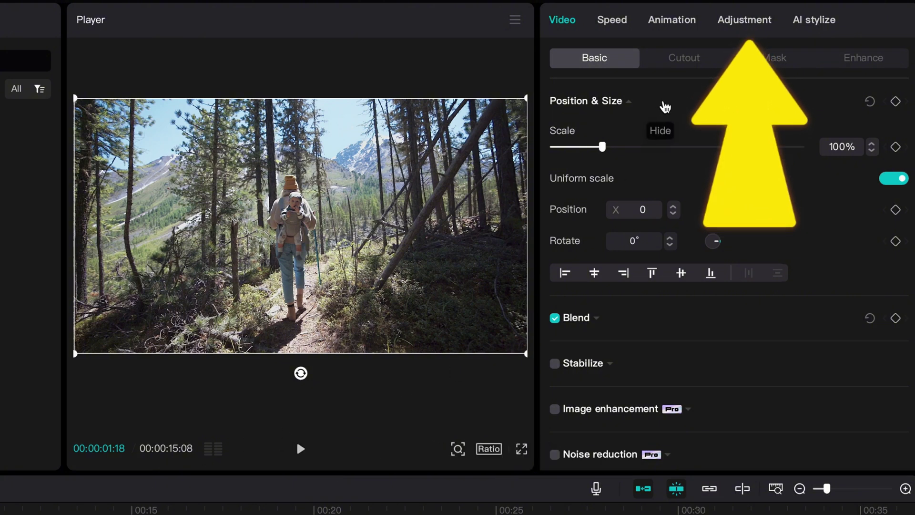
Lower the hiking clip's Adjustment Saturation slider all the way to -50.
click(737, 27)
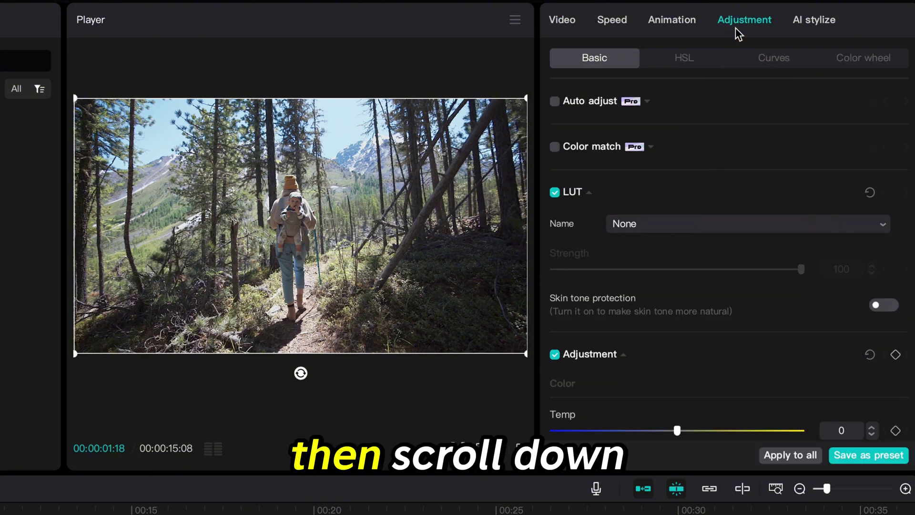
scroll(635, 228, down, 3)
scroll(635, 227, down, 3)
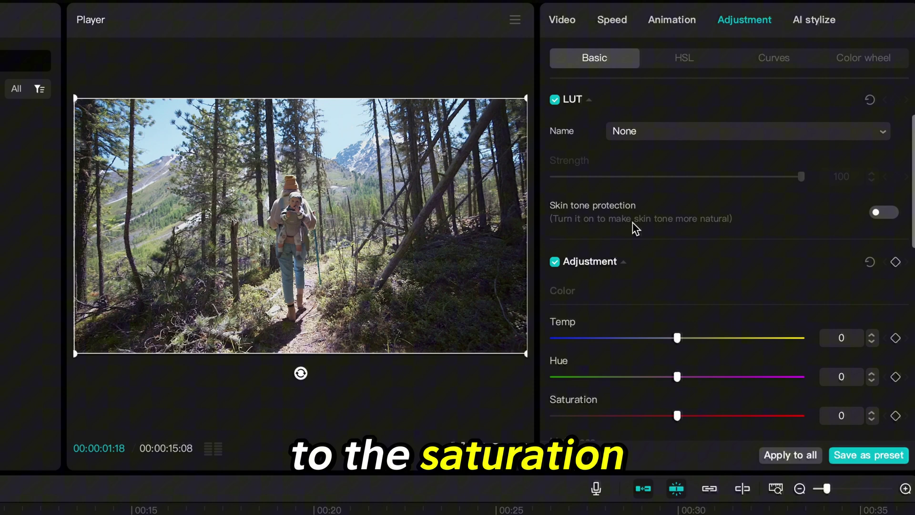
scroll(635, 228, down, 5)
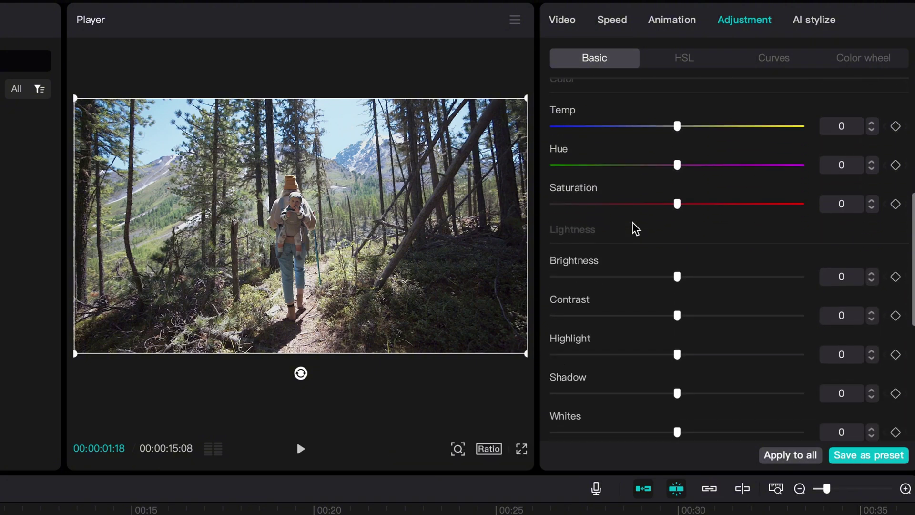
scroll(635, 228, up, 4)
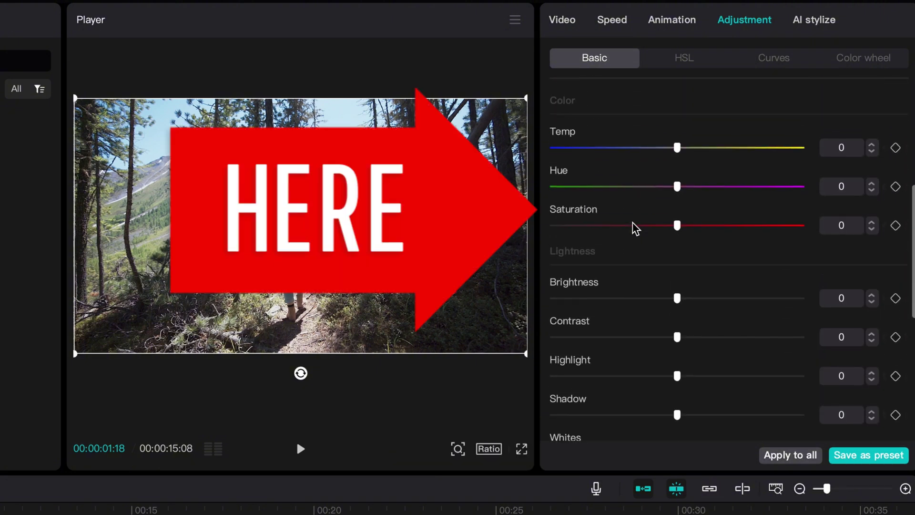
drag(677, 231, 519, 236)
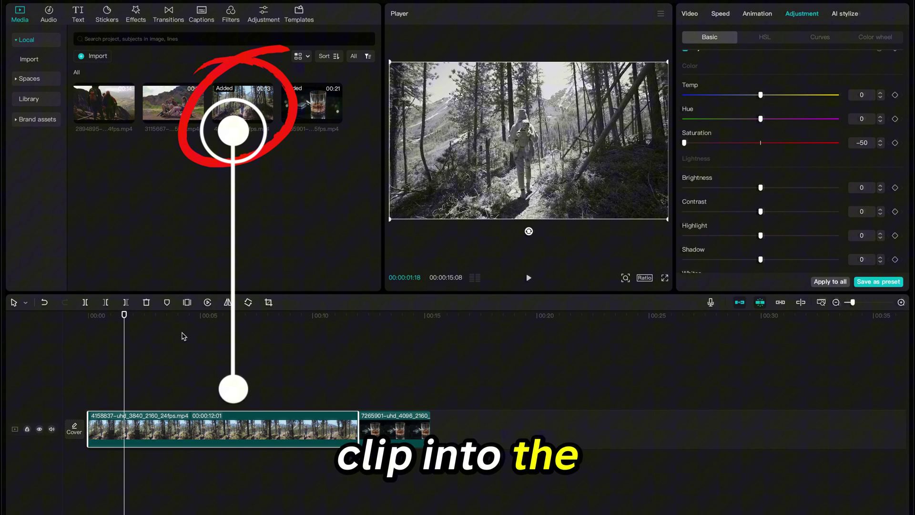
Add a full-colour copy of the hiking clip on a new track above the original at 00:00.
click(175, 361)
drag(127, 314, 88, 315)
mouse_move(233, 118)
drag(236, 104, 101, 394)
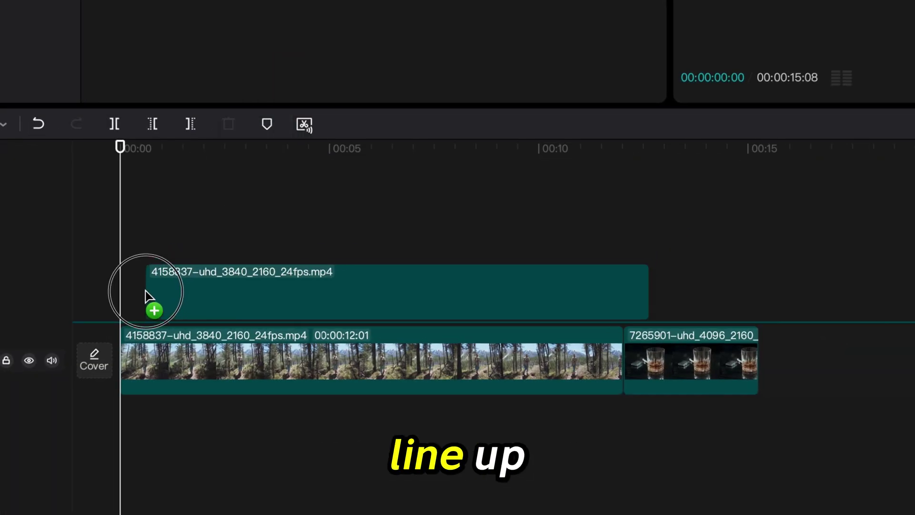
drag(148, 295, 118, 287)
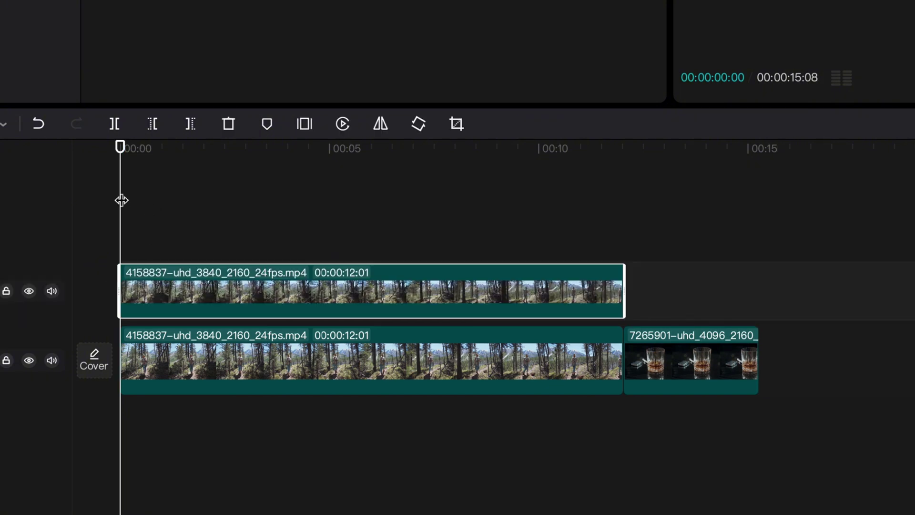
drag(121, 200, 261, 178)
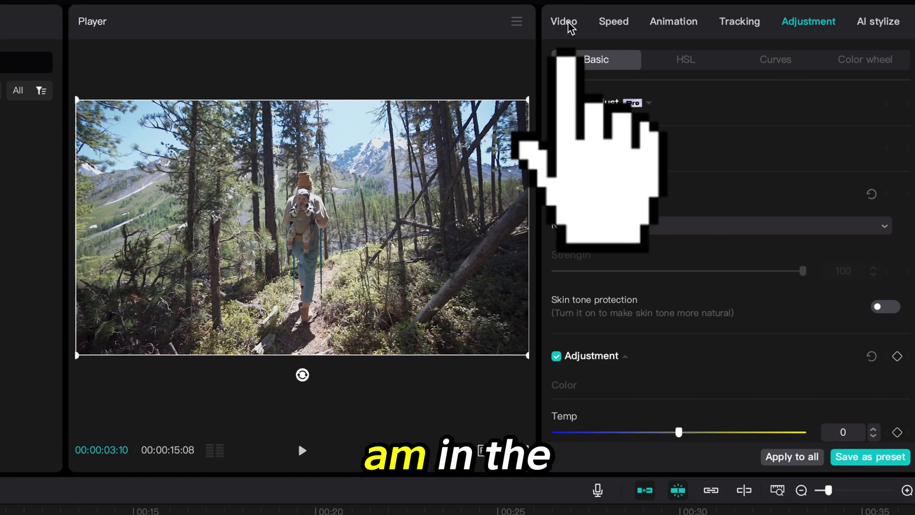
Auto-cut out the hiker on the upper clip with a solid white stroke of size 8.
click(567, 23)
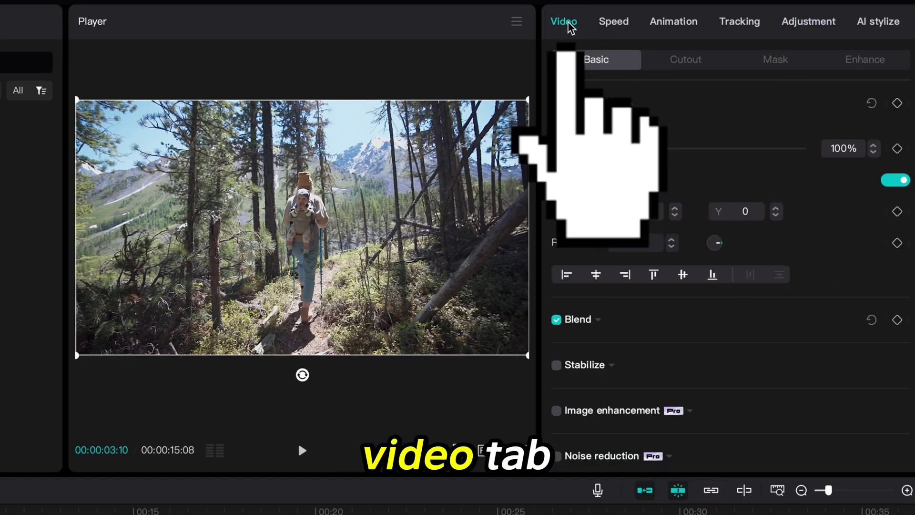
click(691, 64)
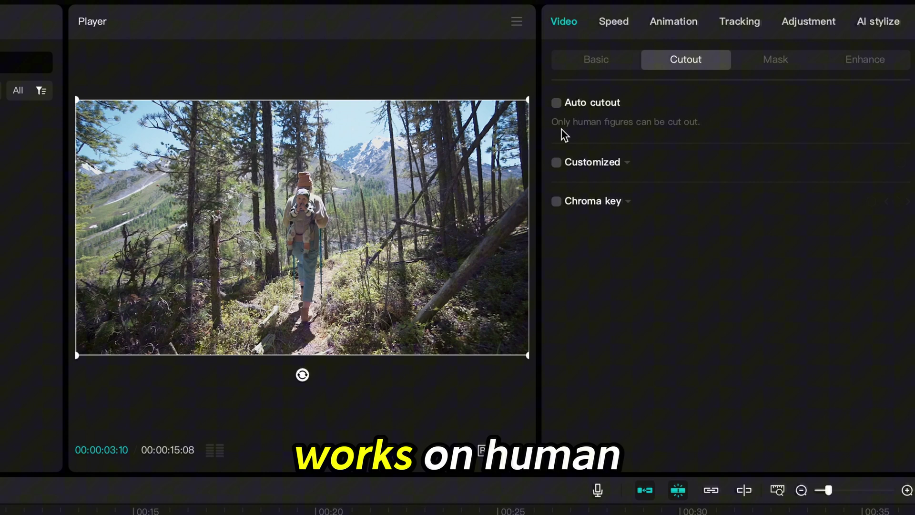
click(558, 104)
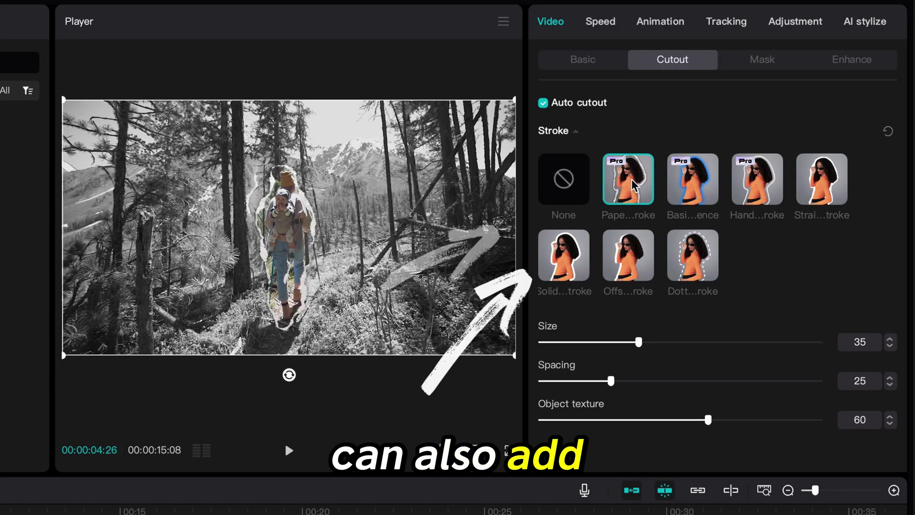
click(685, 180)
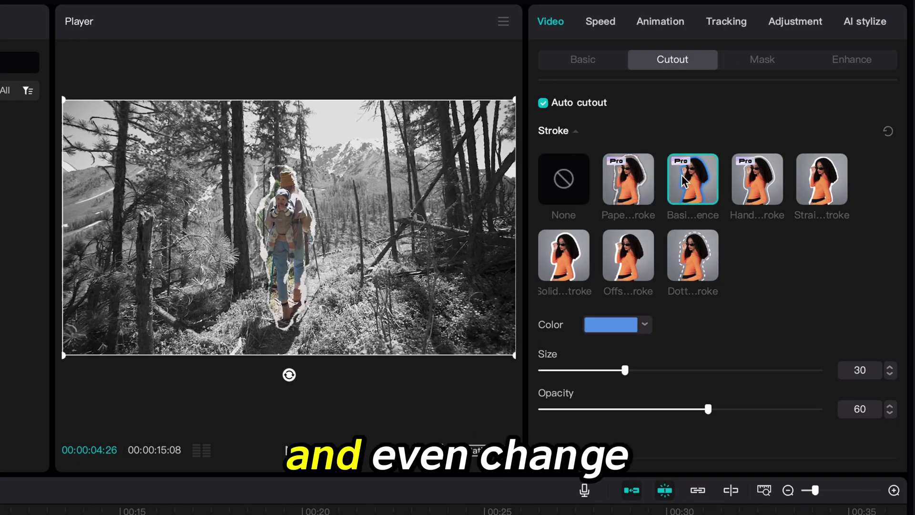
click(644, 324)
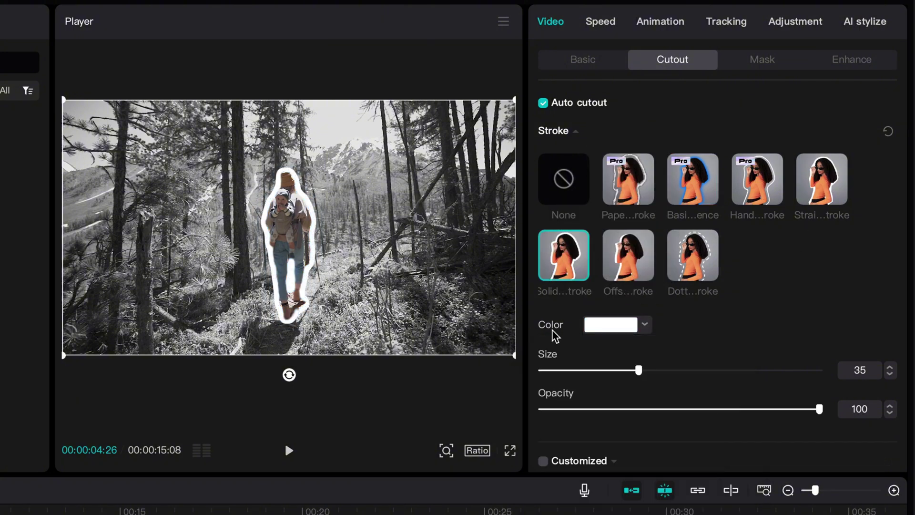
drag(543, 369, 563, 370)
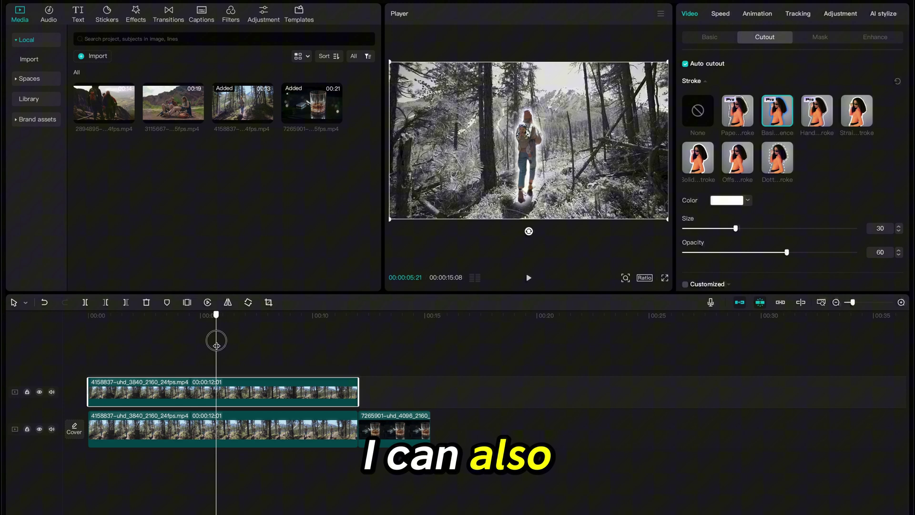
Tint the lower clip's background blue (-0.17, 0.00, 0.56) with the Color wheel's Tint wheel.
drag(216, 341, 217, 341)
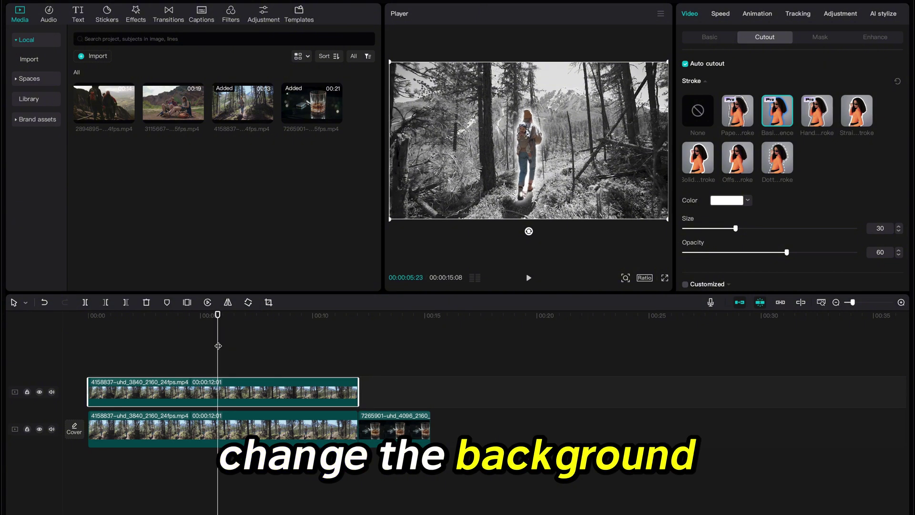
click(219, 427)
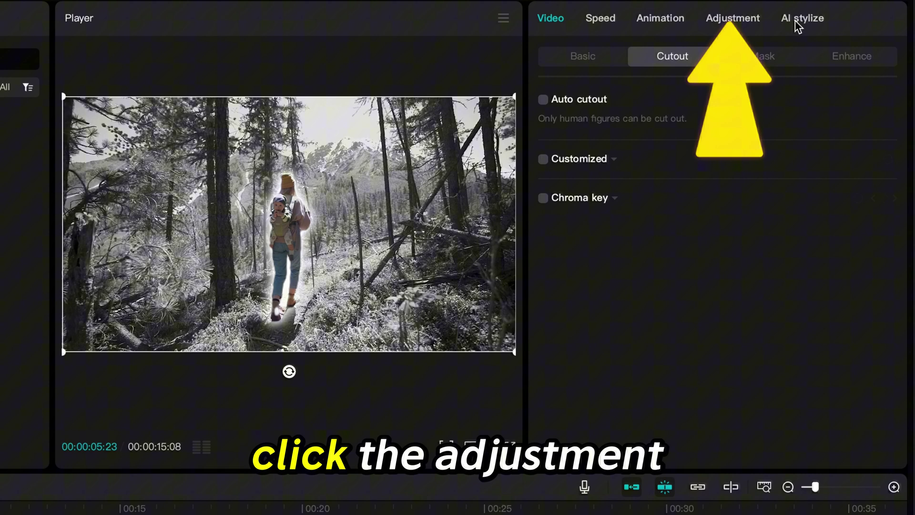
click(801, 13)
scroll(654, 301, down, 5)
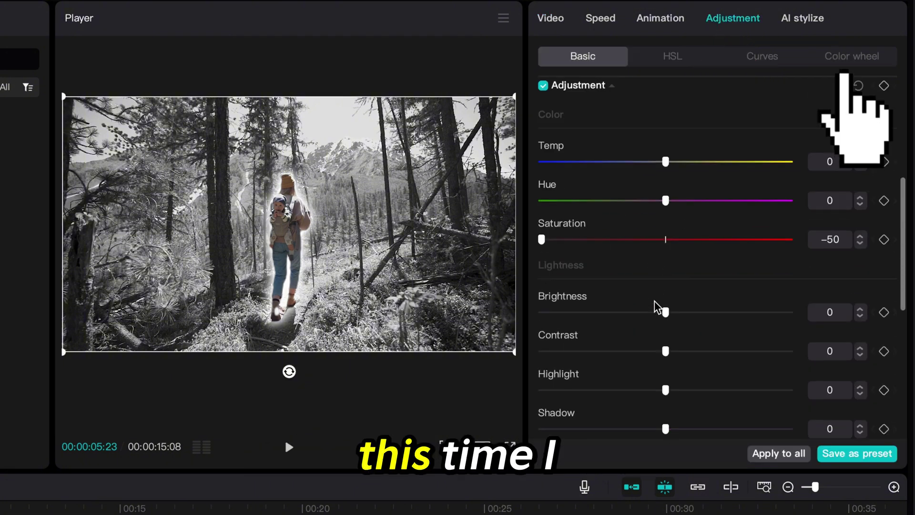
click(782, 55)
click(848, 59)
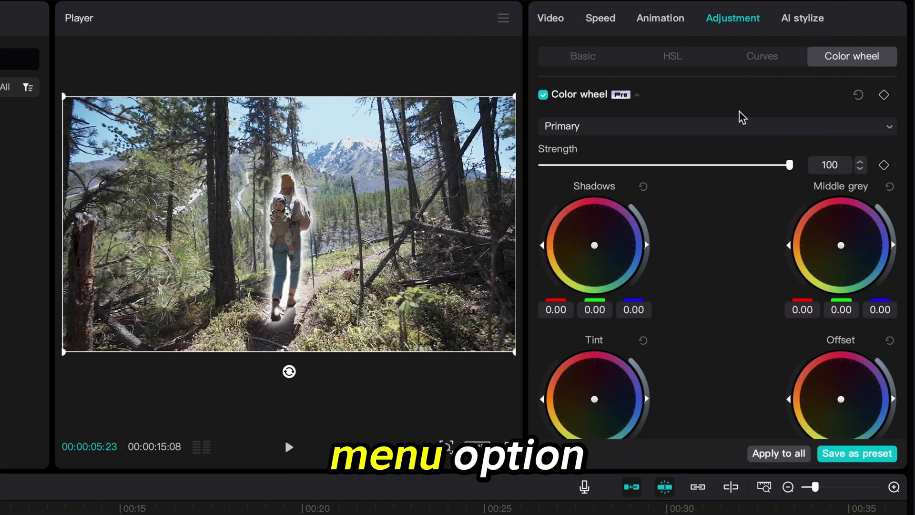
scroll(671, 370, down, 2)
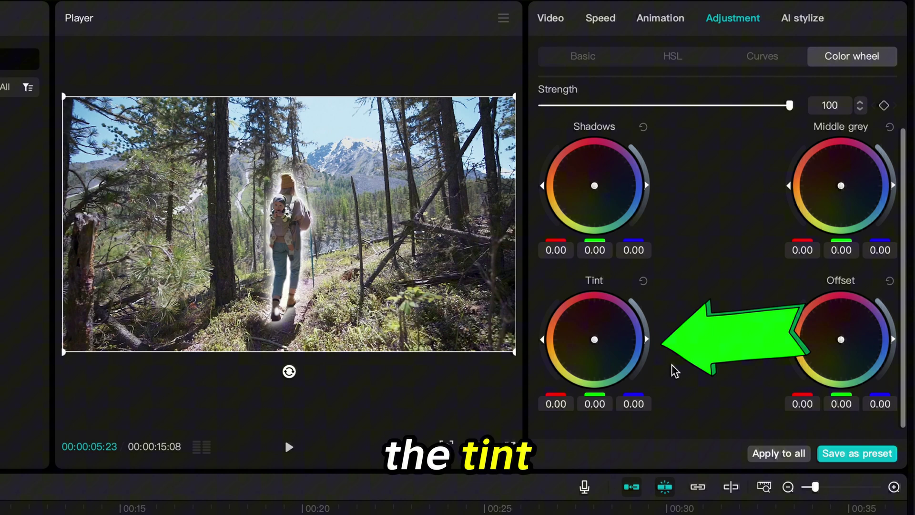
drag(595, 339, 467, 306)
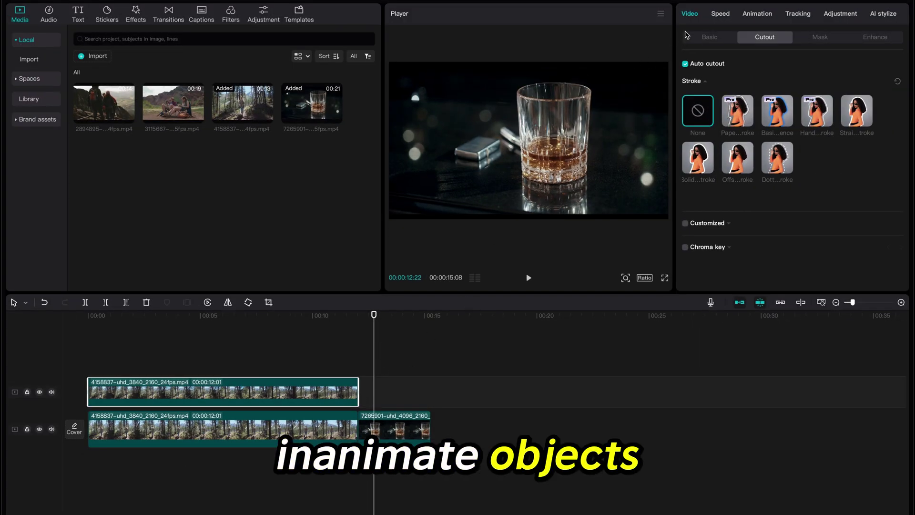
Paste a copy of the whiskey glass clip onto the upper track.
click(398, 381)
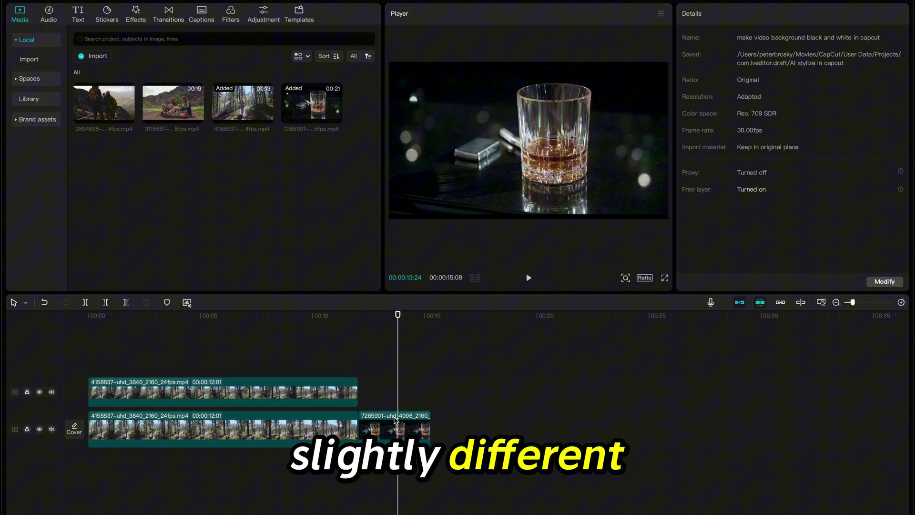
click(394, 420)
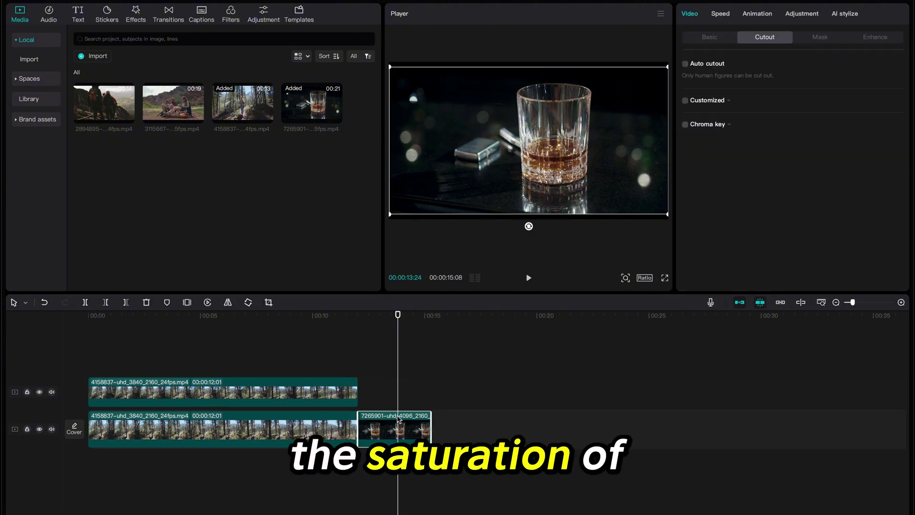
click(443, 315)
key(ctrl+v)
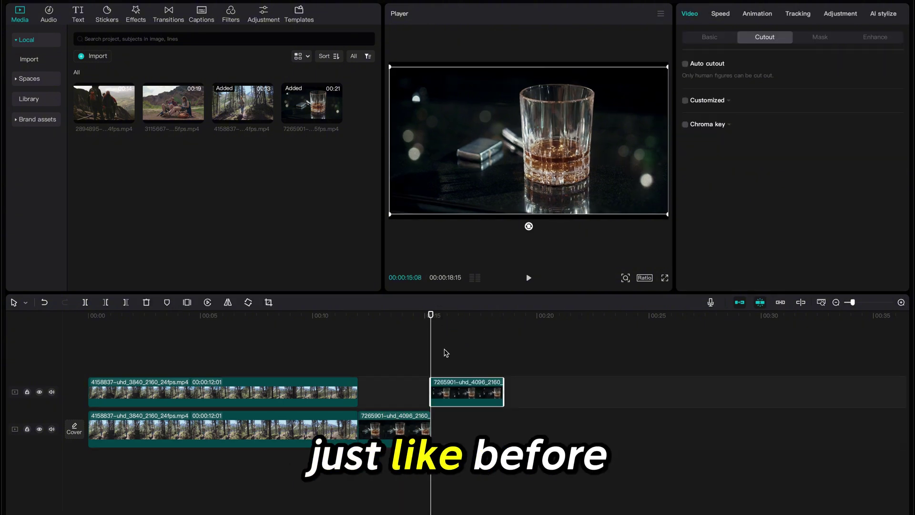
Set the original glass clip's Basic Saturation to -50 and align the copy directly above it.
click(398, 428)
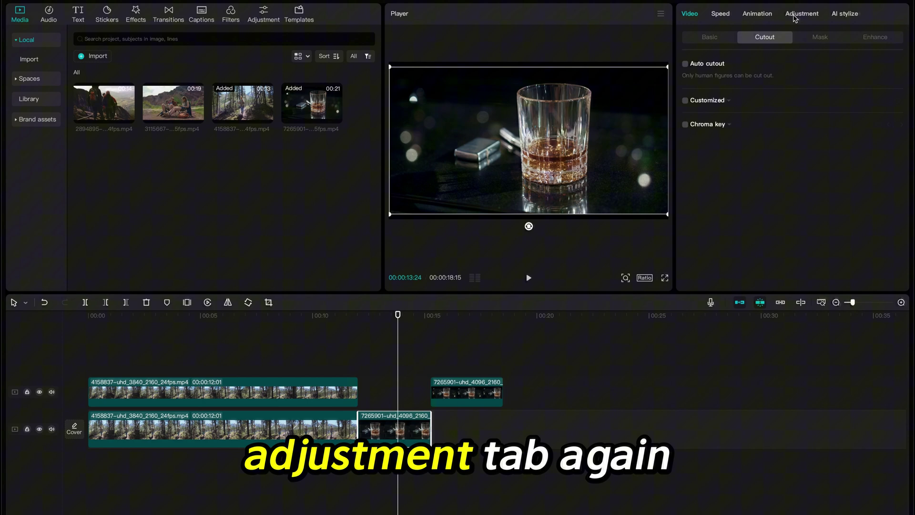
click(795, 15)
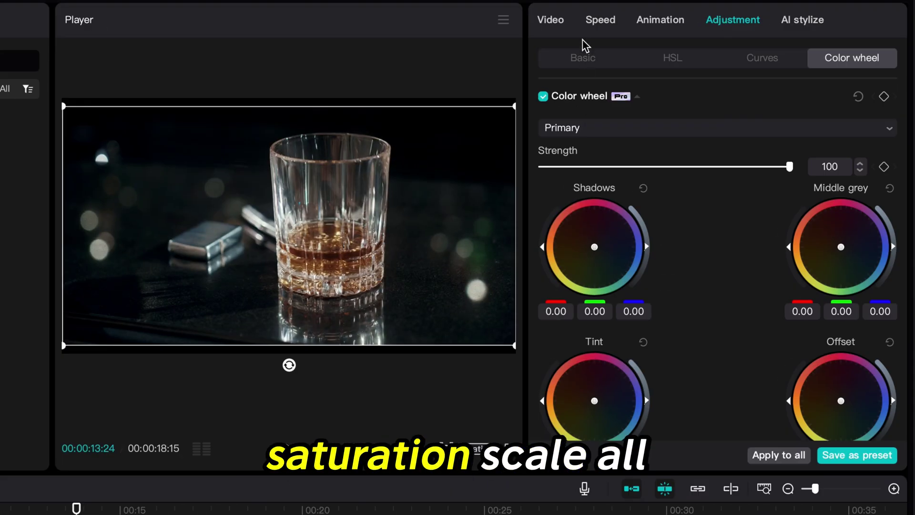
click(580, 58)
scroll(665, 320, down, 5)
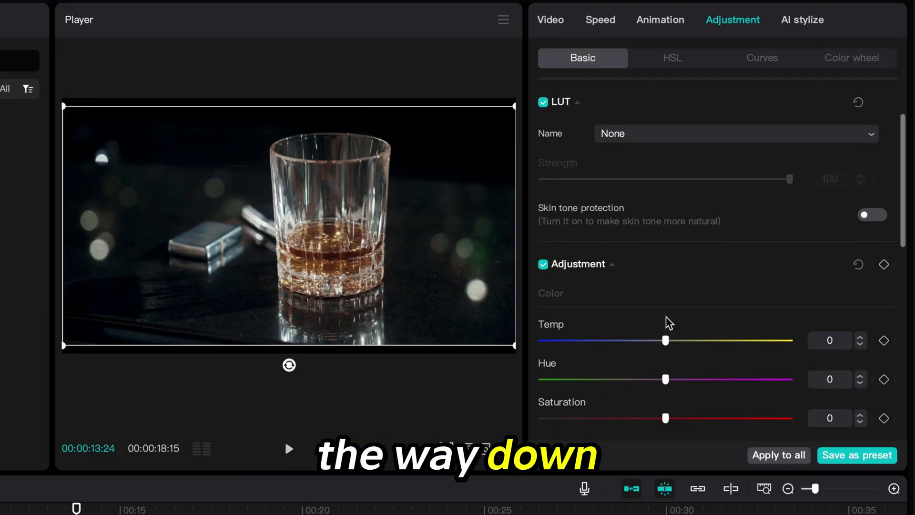
drag(665, 247, 500, 224)
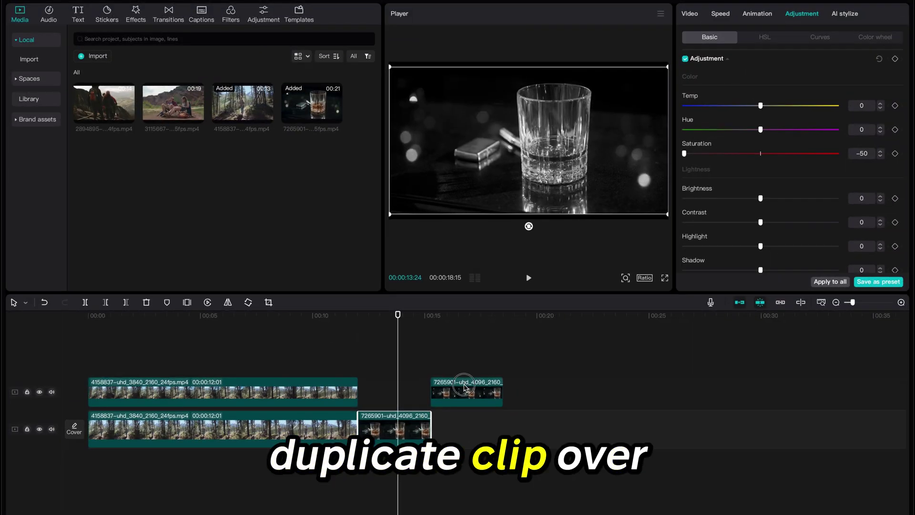
drag(464, 387, 393, 389)
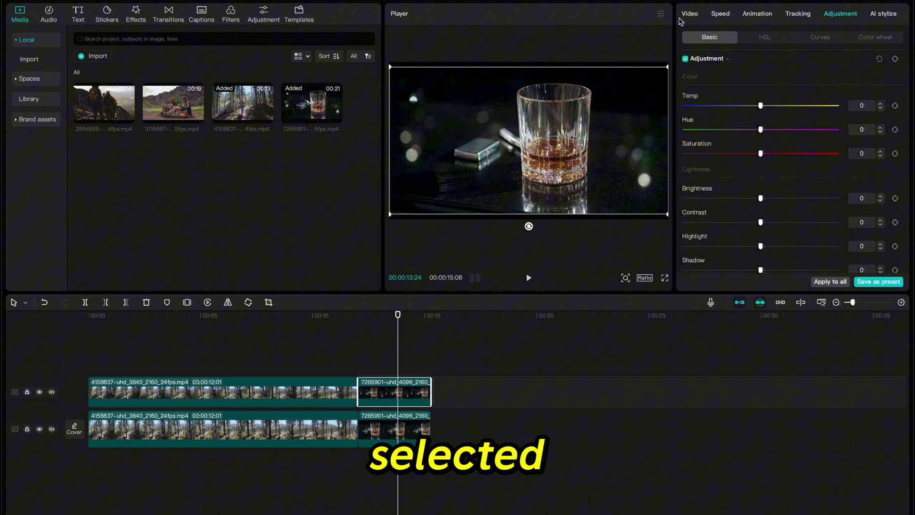
Give the upper glass clip a Rectangle mask and fit the box tightly around the glass.
click(689, 13)
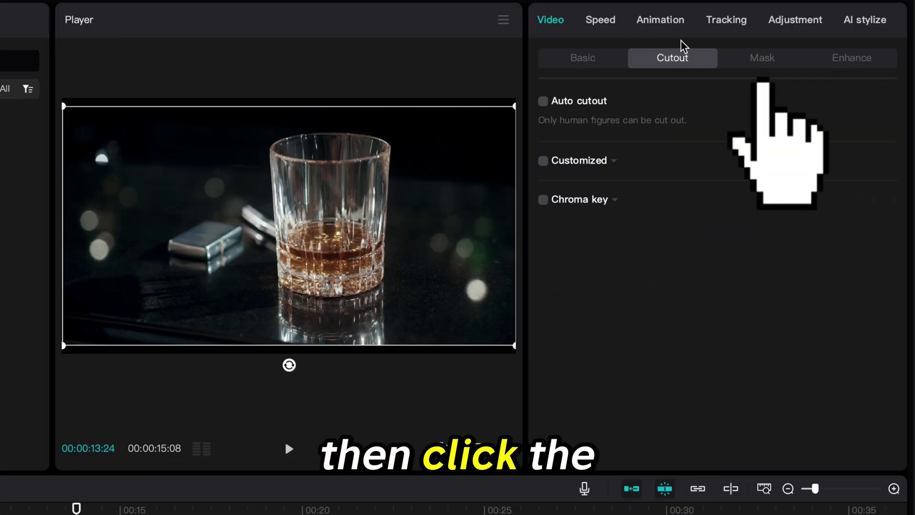
click(766, 60)
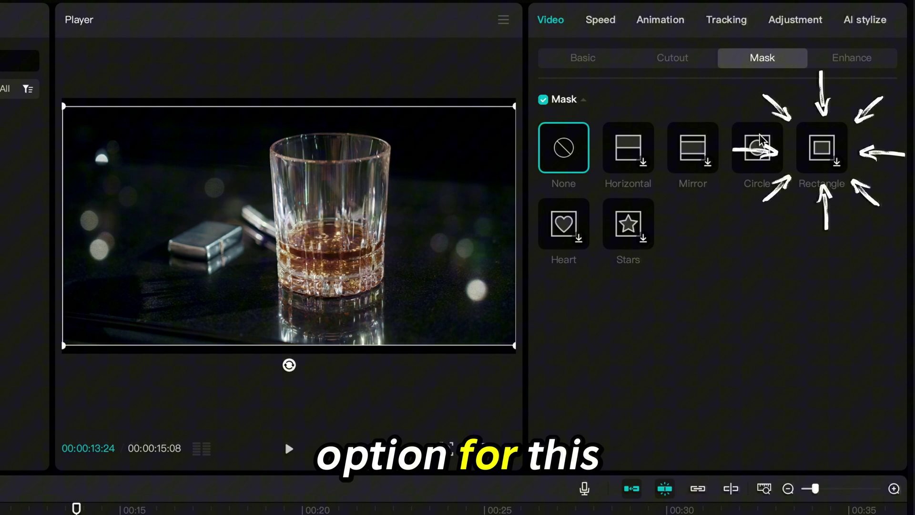
click(821, 148)
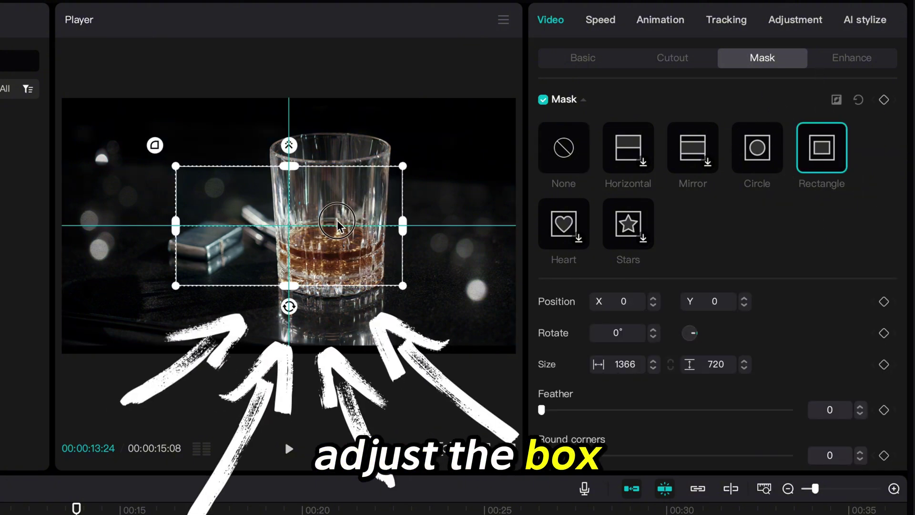
drag(354, 220, 381, 222)
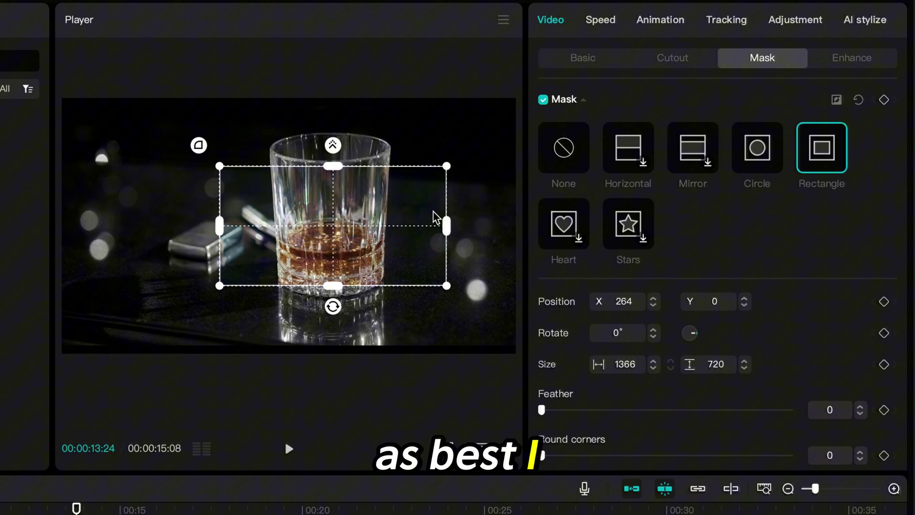
drag(446, 227, 401, 225)
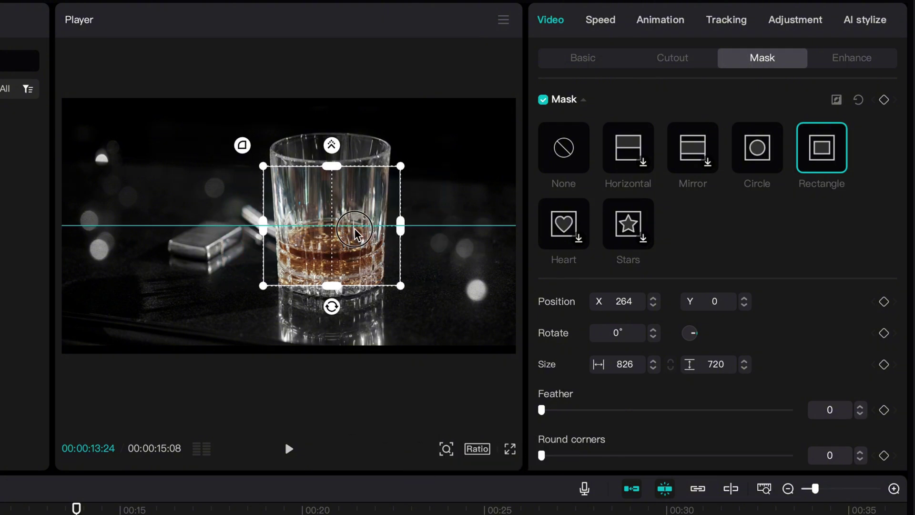
drag(333, 286, 337, 215)
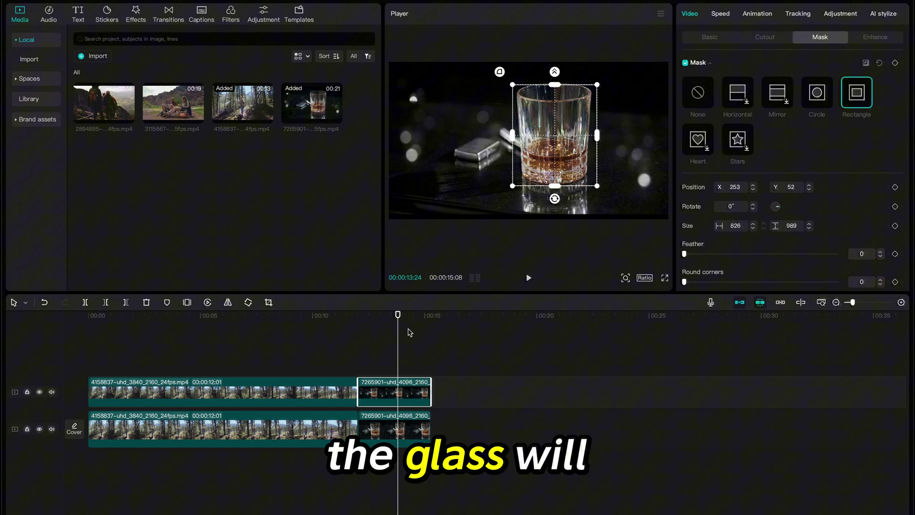
click(382, 353)
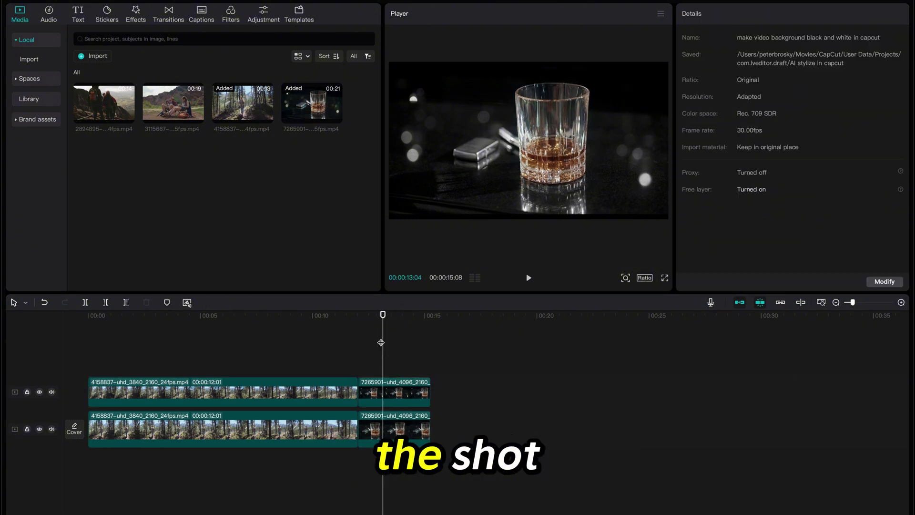
mouse_move(380, 341)
mouse_down()
mouse_move(368, 341)
mouse_move(397, 342)
mouse_up()
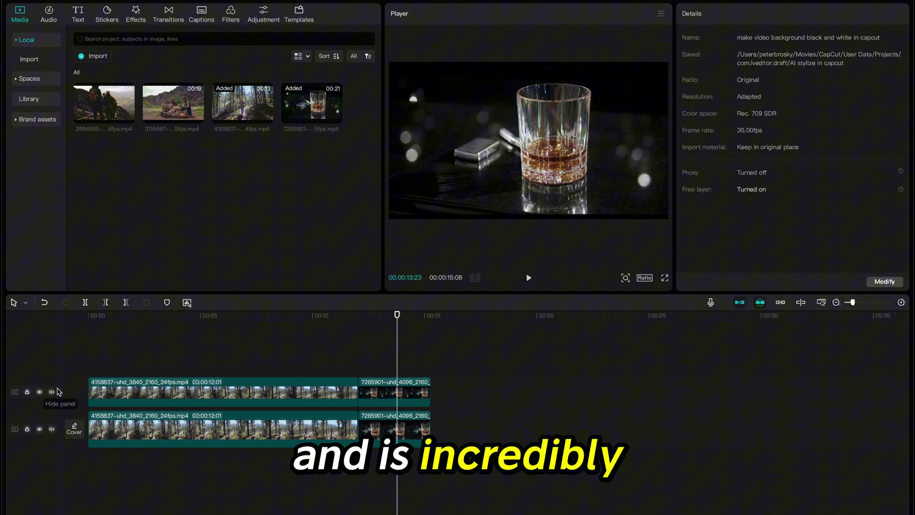
click(40, 392)
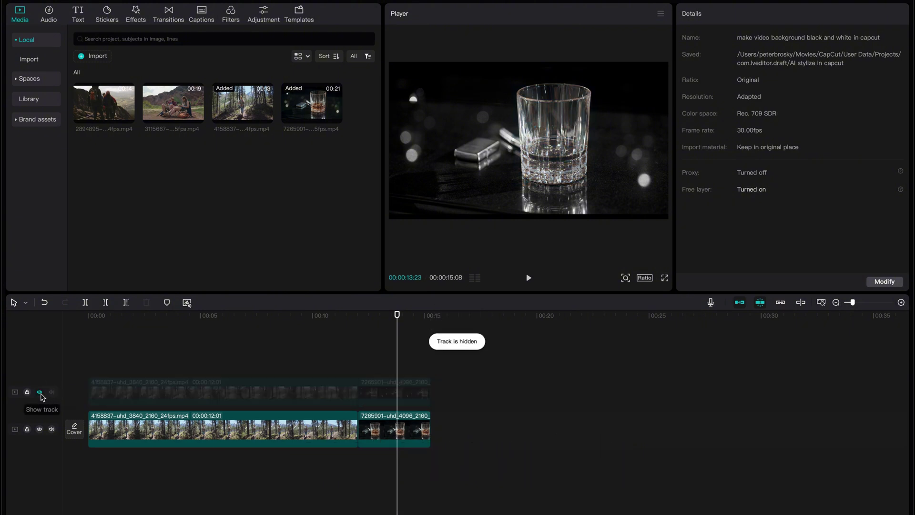
click(40, 392)
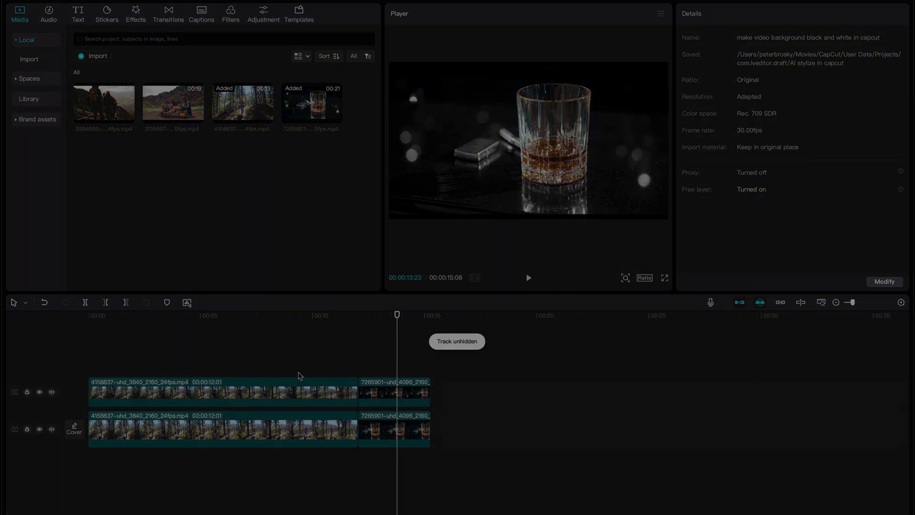